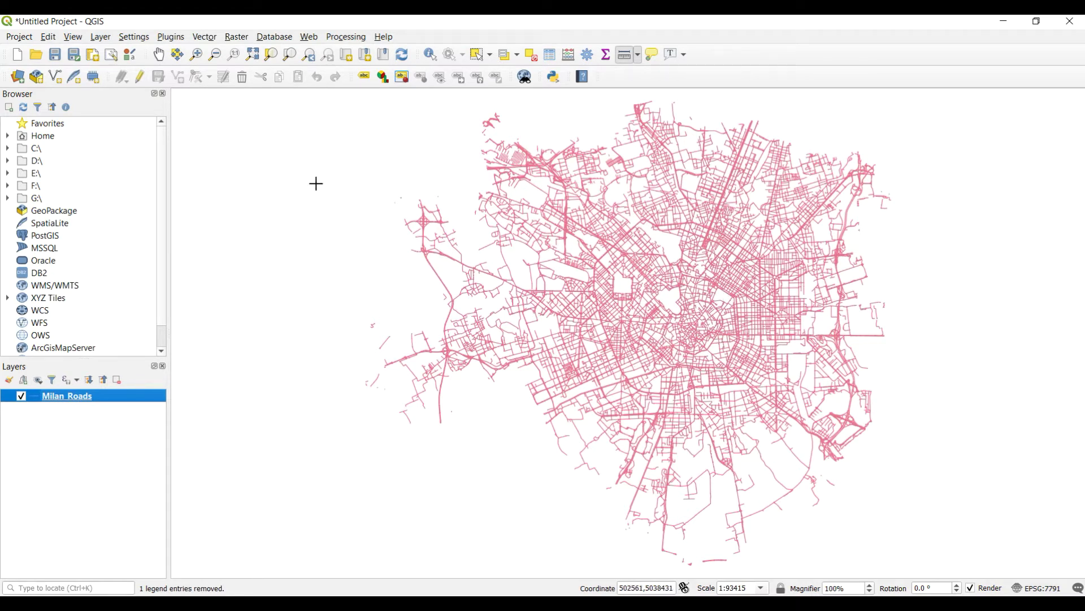
Step: Reproject the Milan_Roads layer to EPSG:4326 - WGS 84 as a temporary layer
click(209, 38)
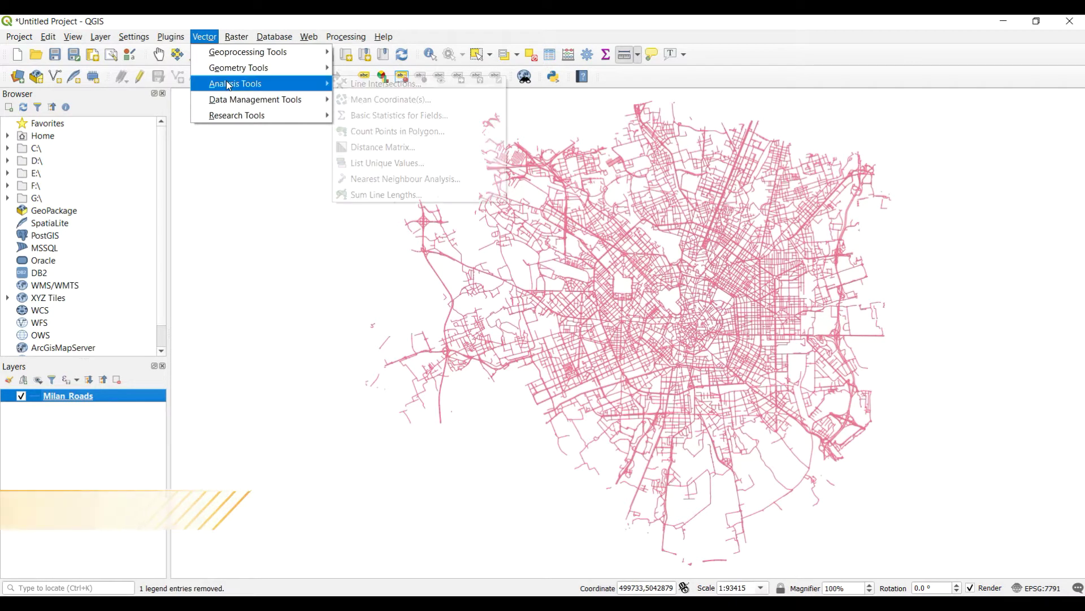
mouse_move(236, 99)
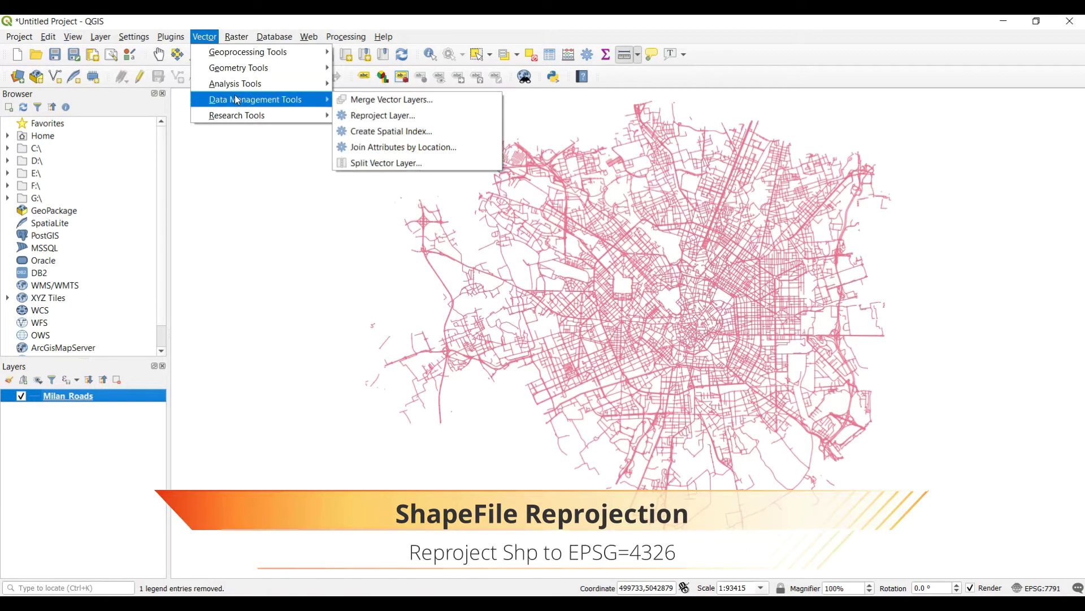
click(383, 115)
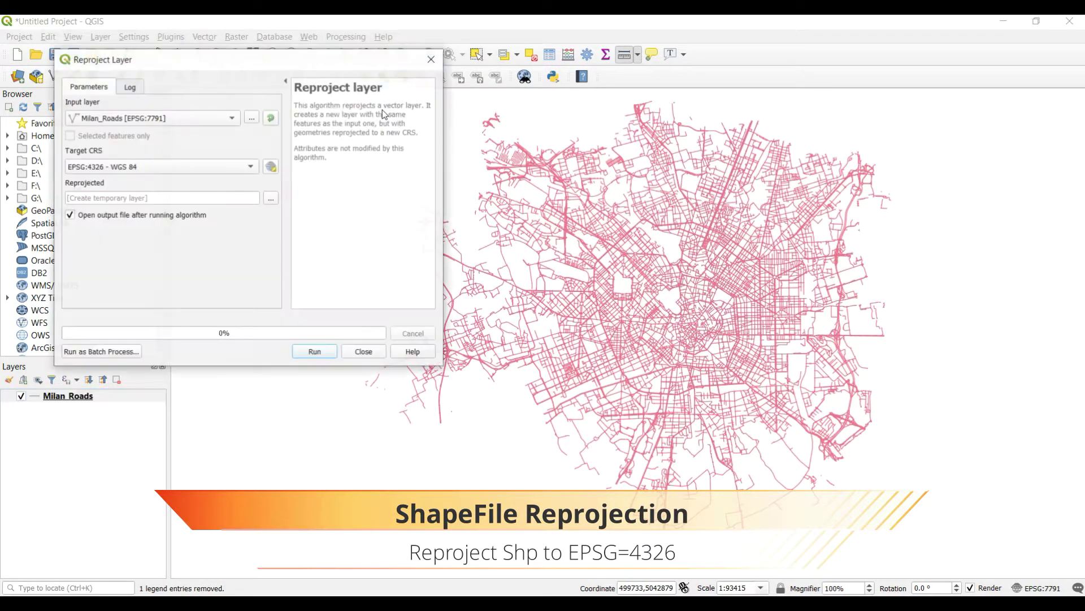
click(92, 169)
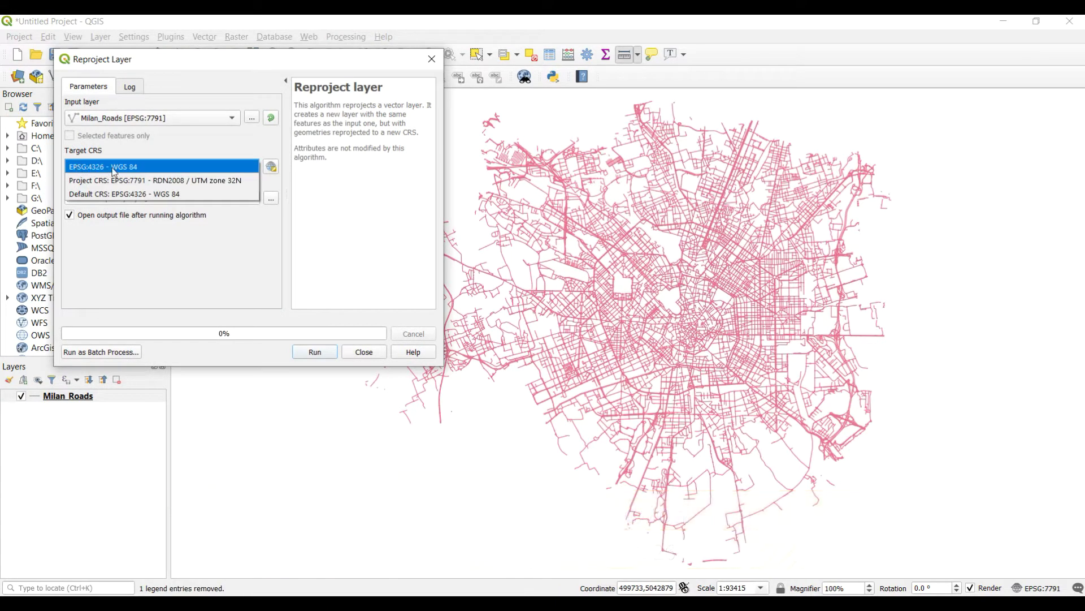
click(123, 168)
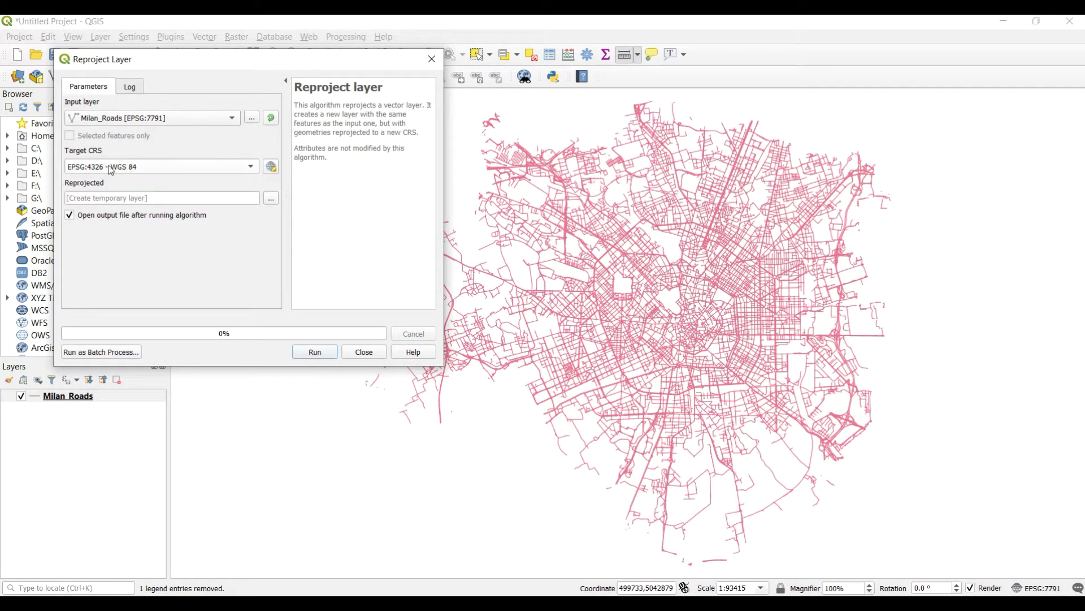
click(308, 355)
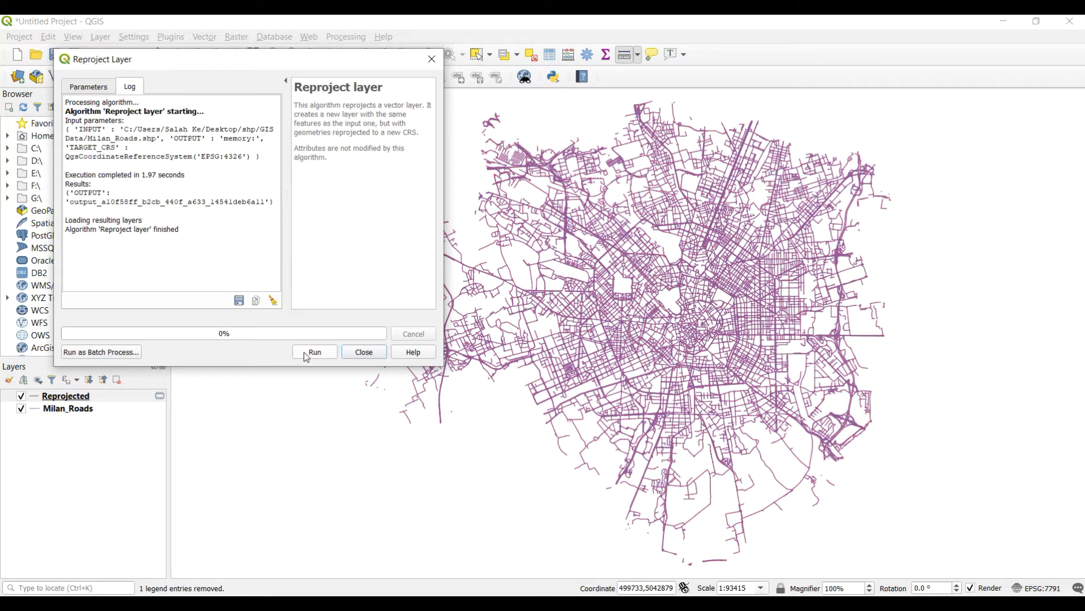
click(364, 351)
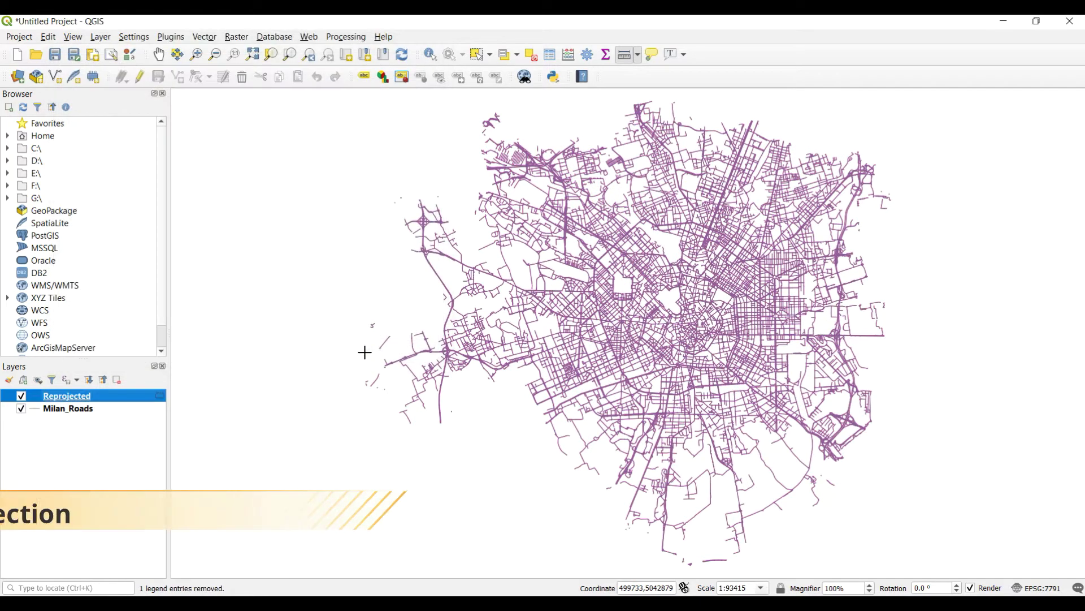
Step: Hide the Milan_Roads layer and set the project coordinate reference system to WGS 84 (EPSG:4326)
click(22, 409)
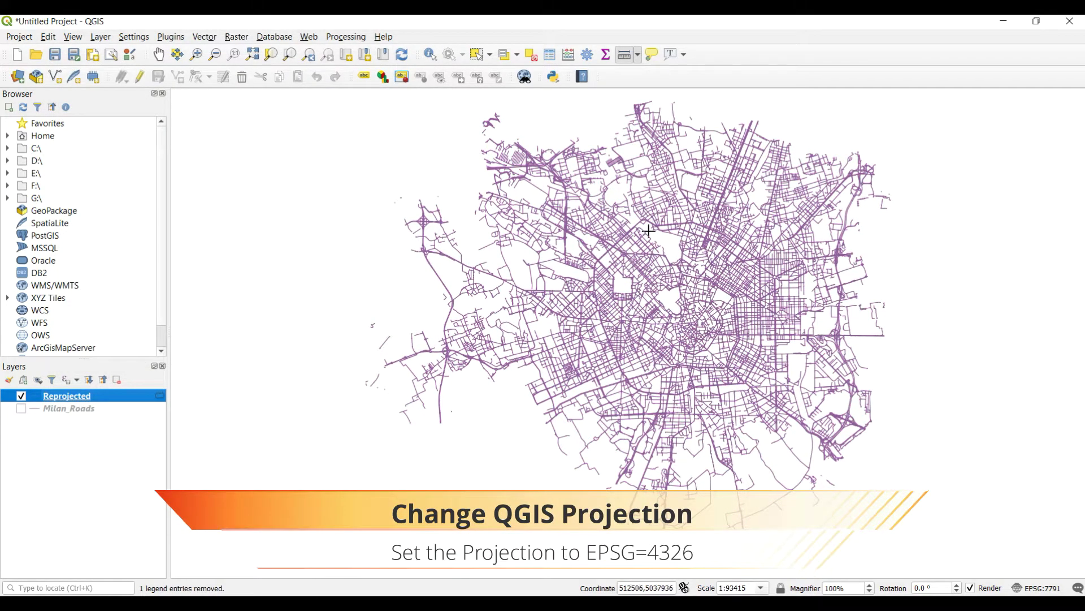
click(1045, 588)
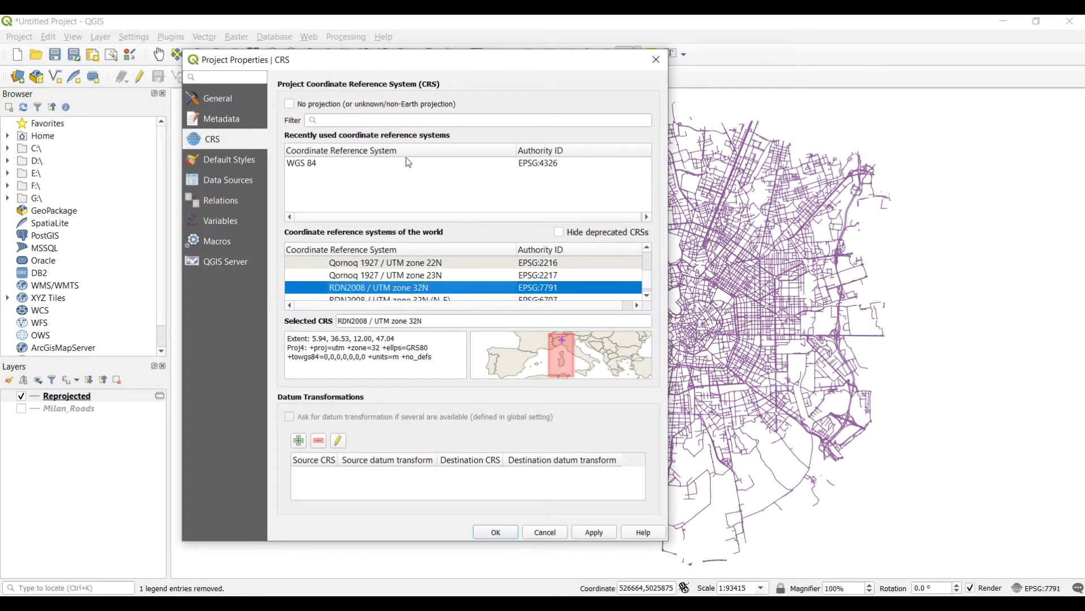
click(312, 164)
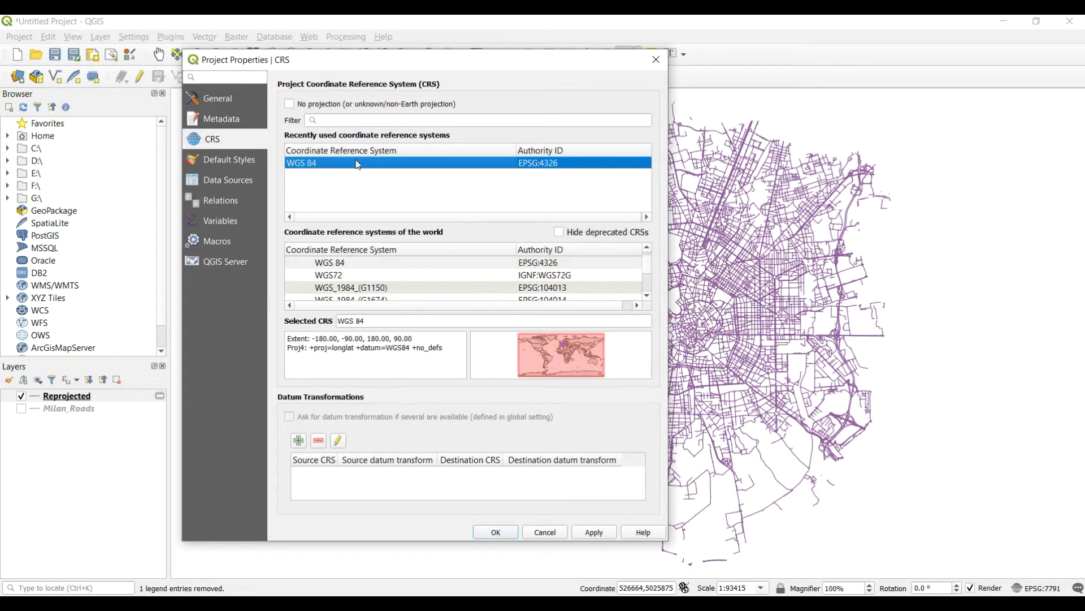
click(585, 530)
click(489, 532)
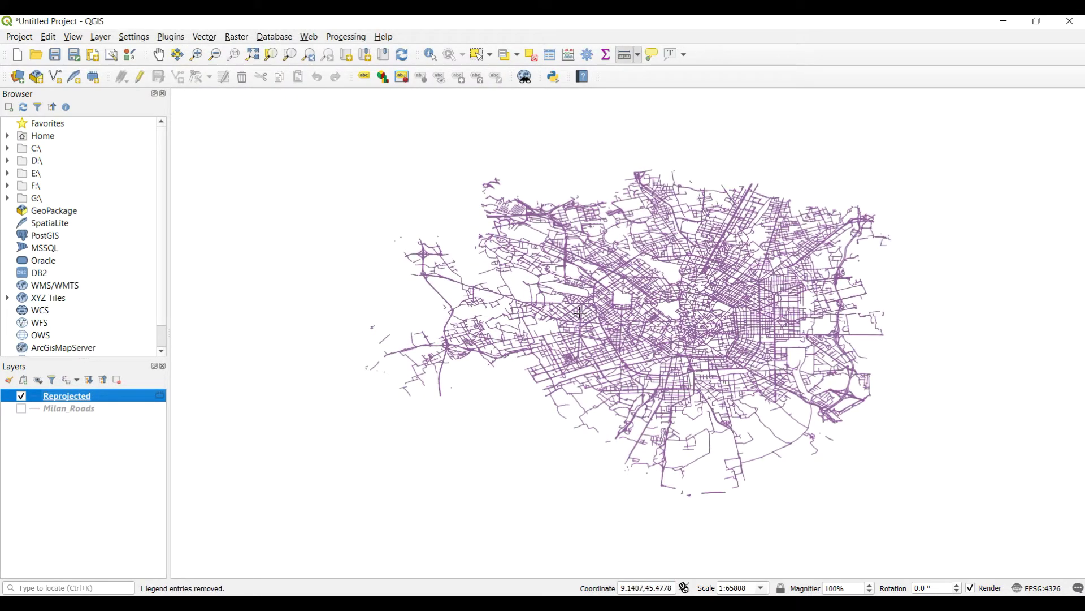
drag(641, 300, 559, 323)
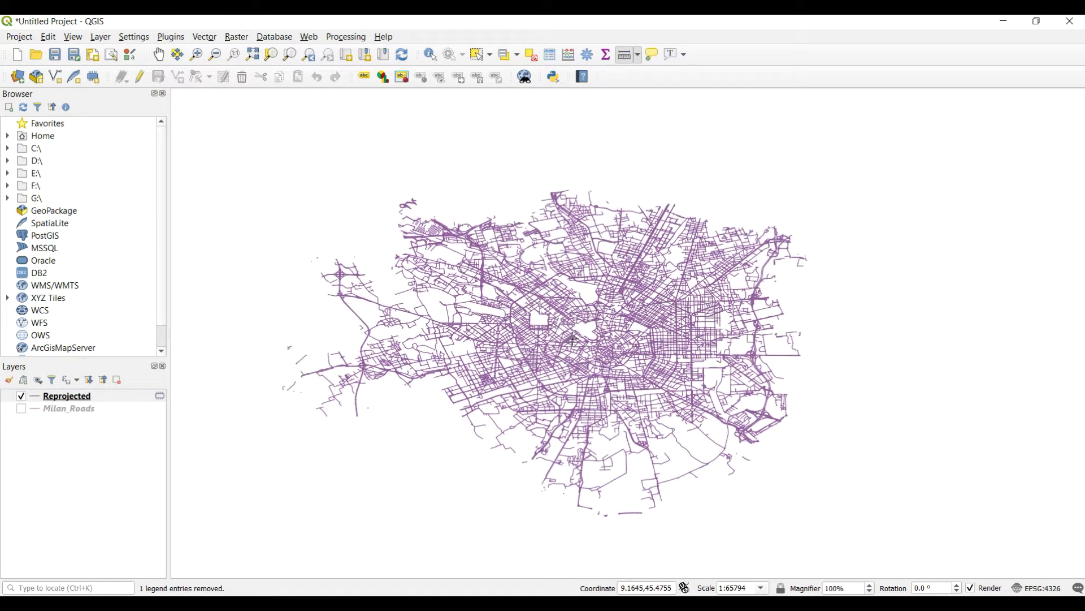
Step: Remove the original Milan_Roads layer from the project
right_click(70, 403)
click(68, 407)
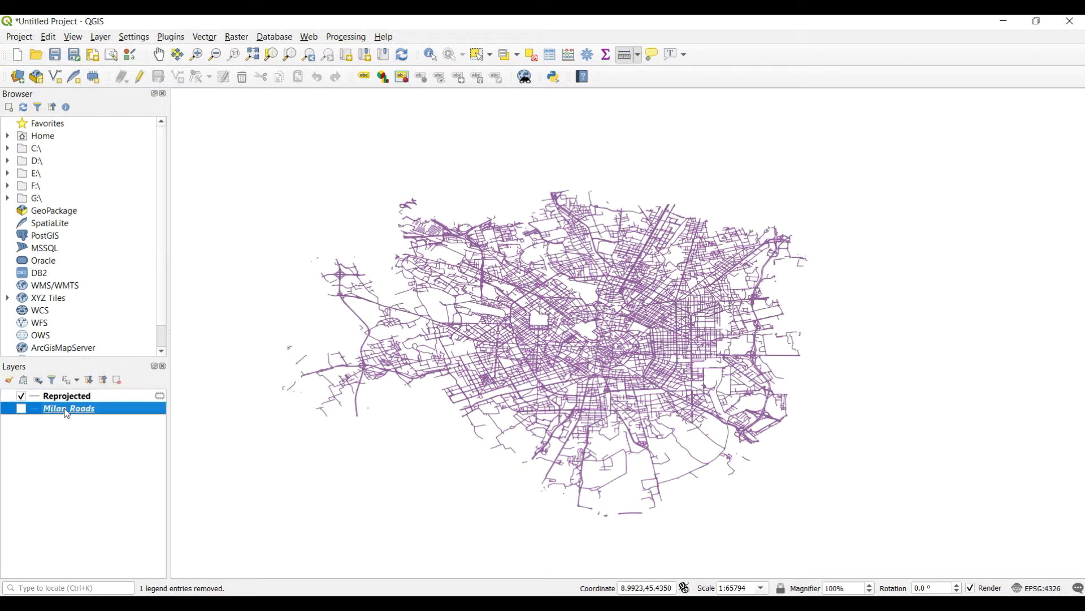
click(117, 381)
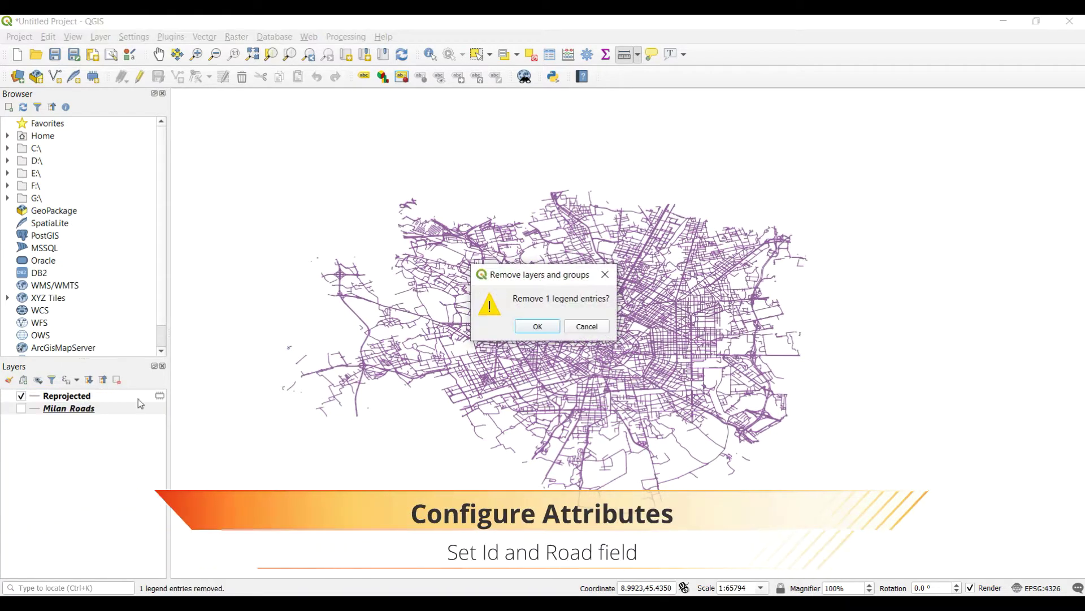
Step: Enable editing in the Reprojected layer's source fields and rename the ObjectID field to id
right_click(83, 398)
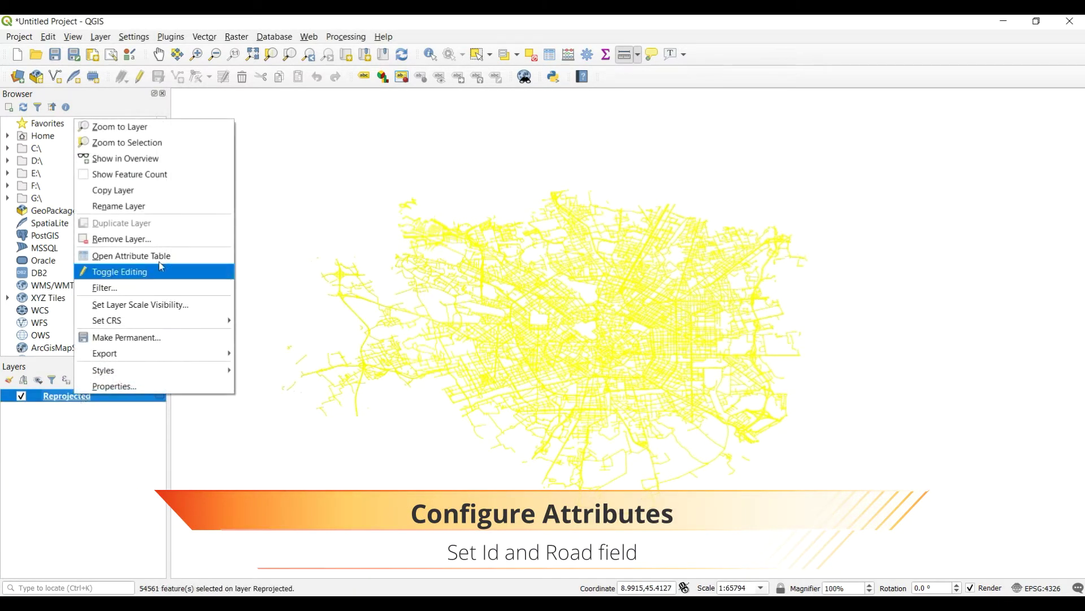
click(131, 386)
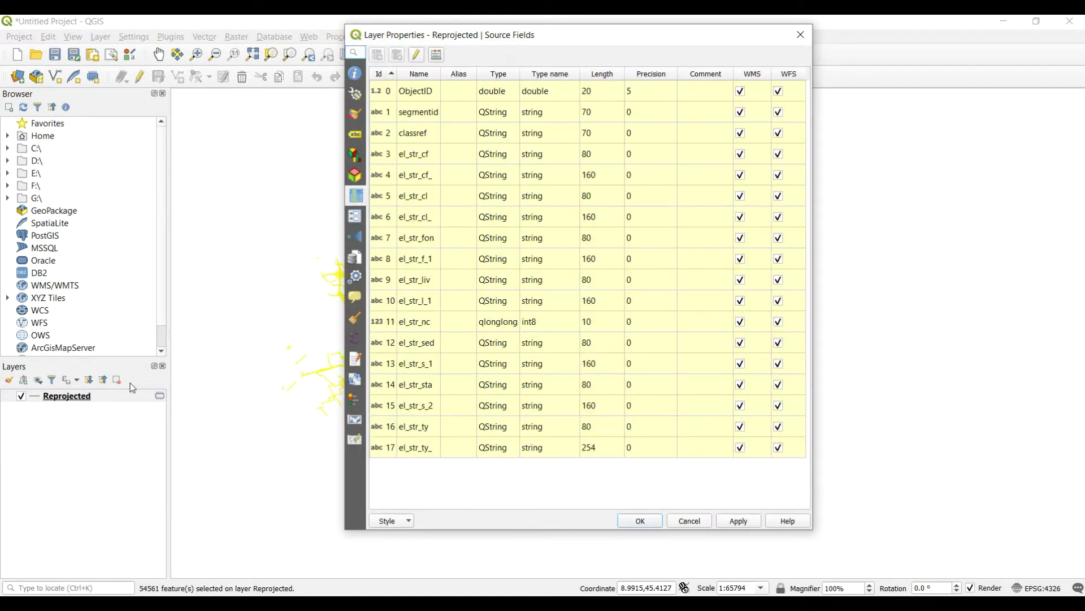
click(424, 93)
click(416, 55)
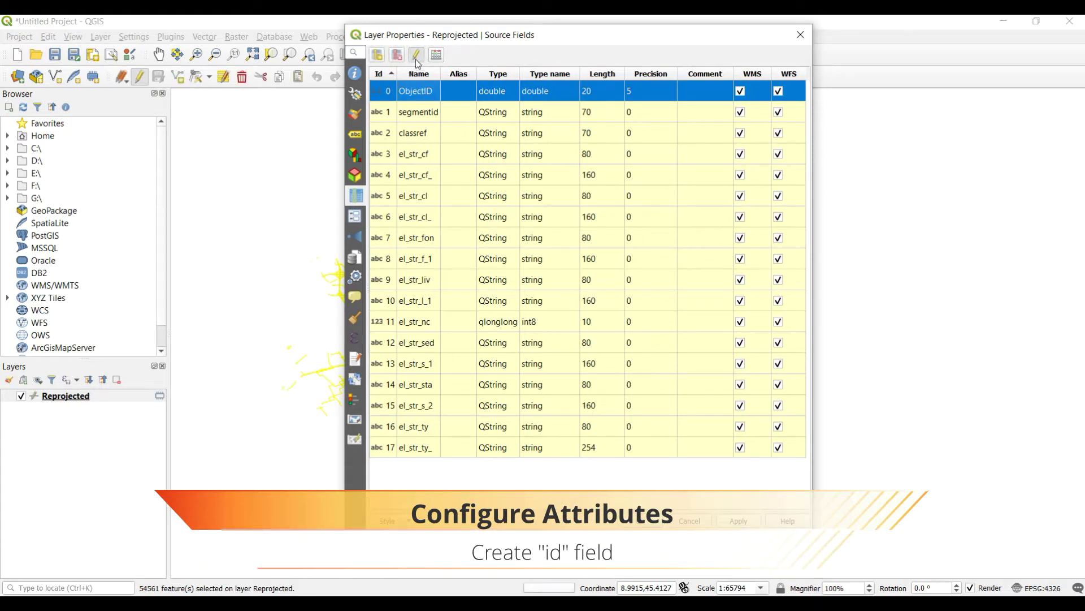
double_click(417, 92)
text(id)
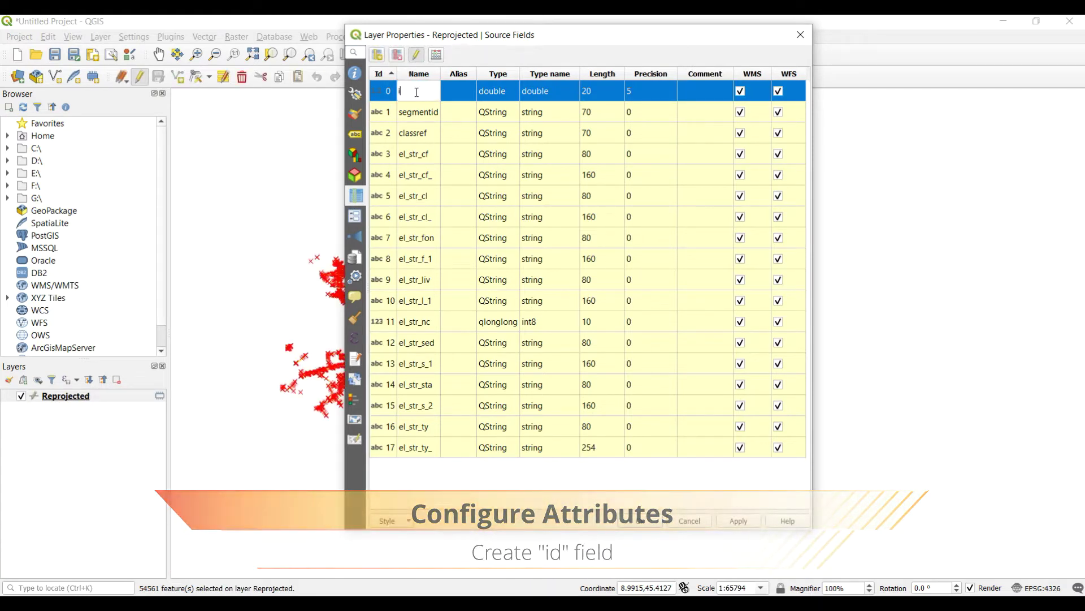
key(Return)
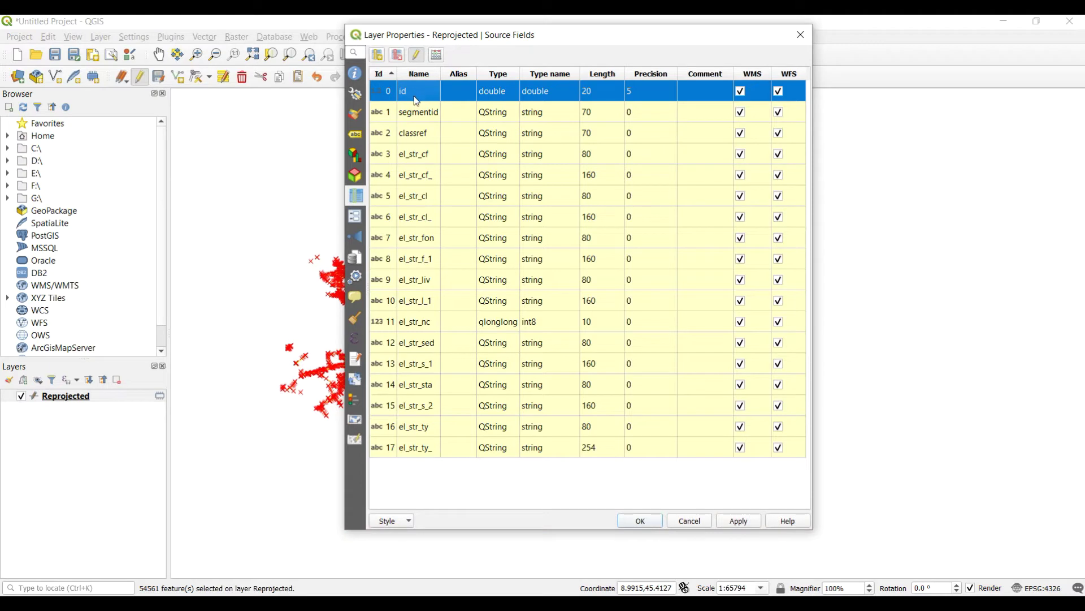
Step: Add a Text (string) field named Road to the Reprojected layer and apply the layer properties
click(379, 55)
text(Road)
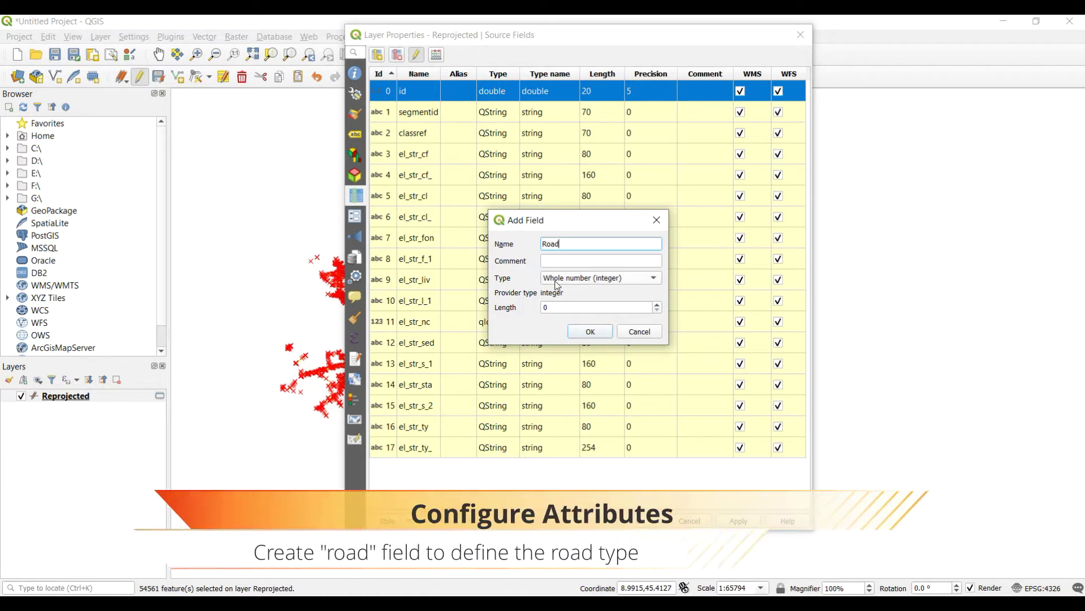
click(577, 280)
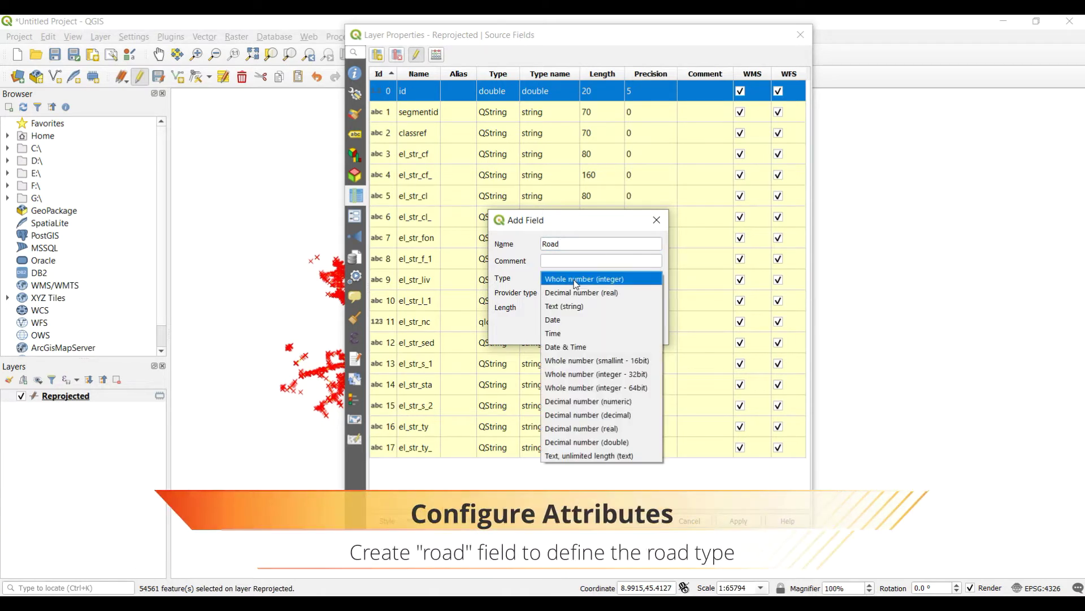
click(580, 307)
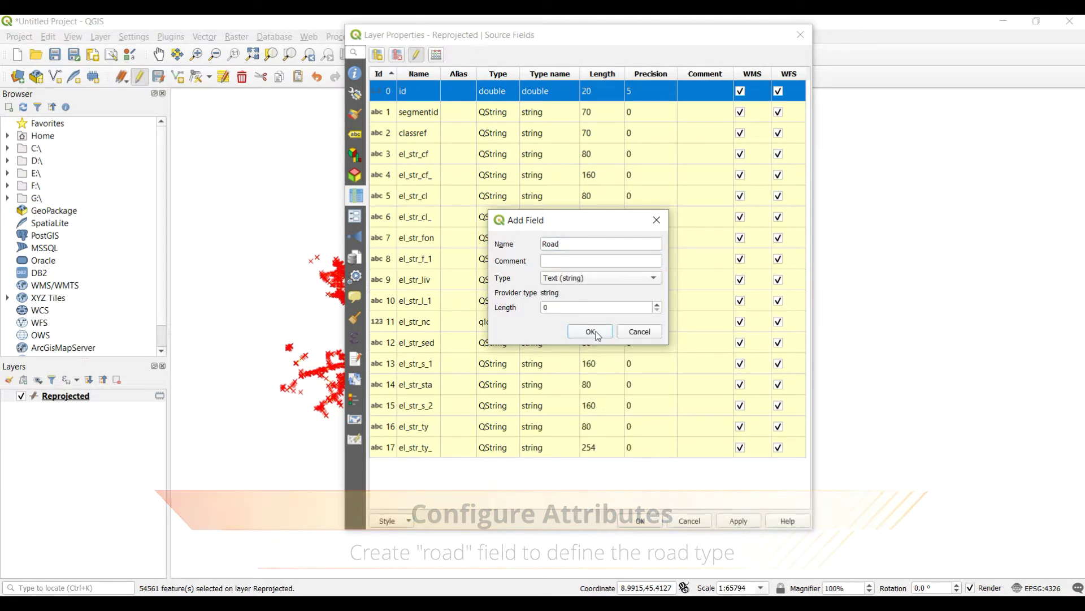
click(591, 332)
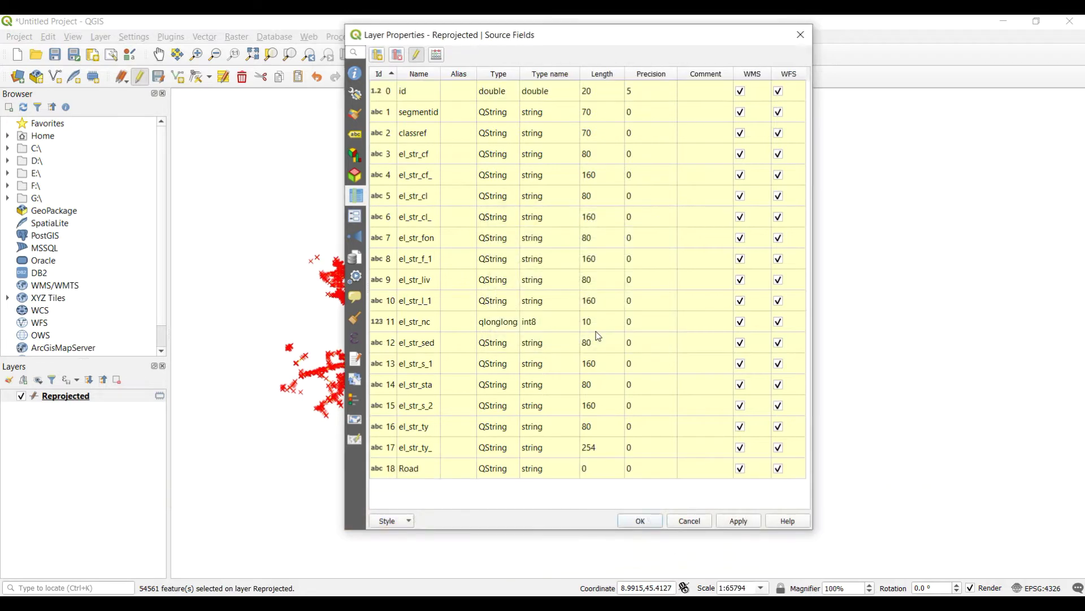
click(395, 474)
click(731, 526)
click(652, 521)
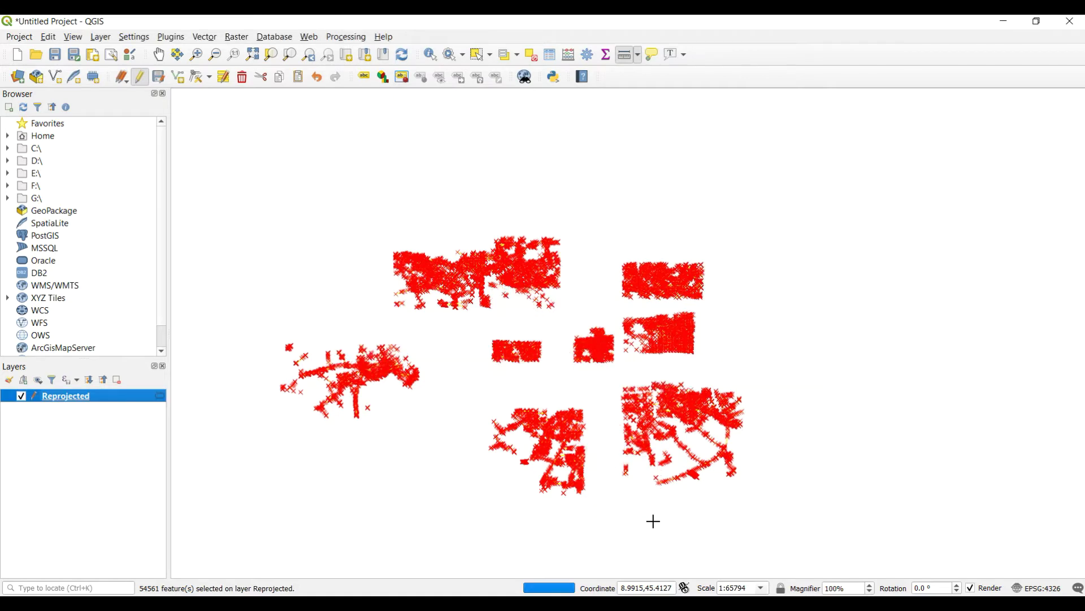
Step: Open the Reprojected layer's attribute table and activate the Road field in multi-edit mode for all selected features
right_click(75, 401)
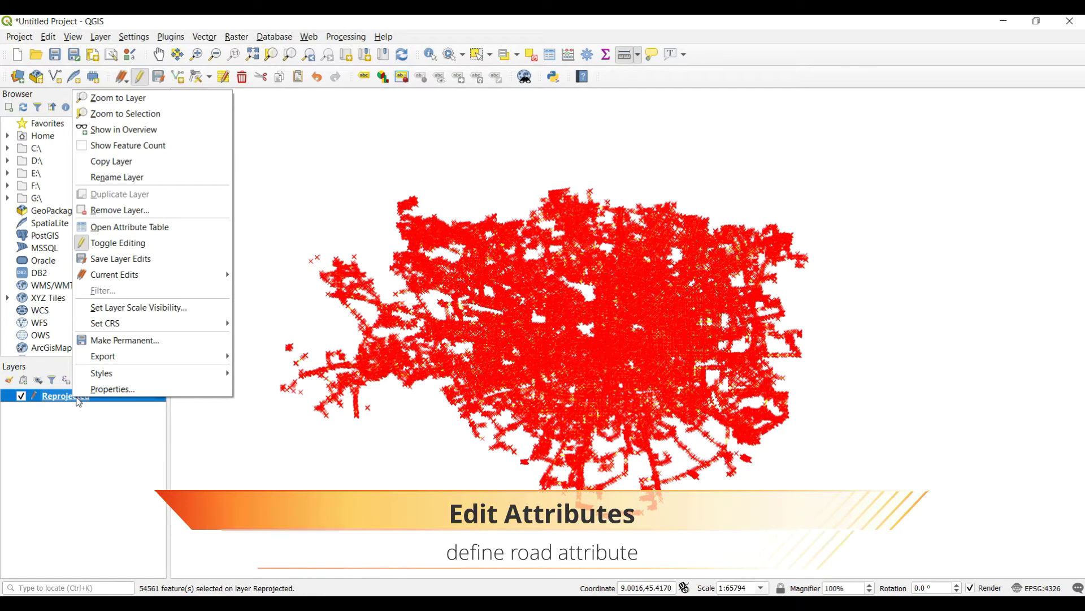
click(144, 225)
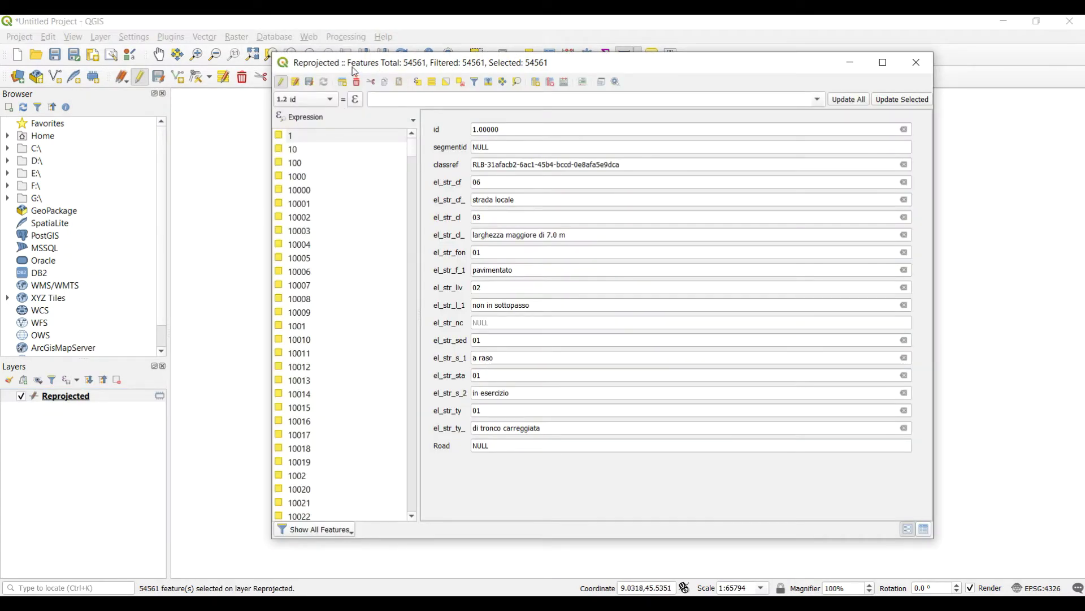
drag(355, 70, 264, 69)
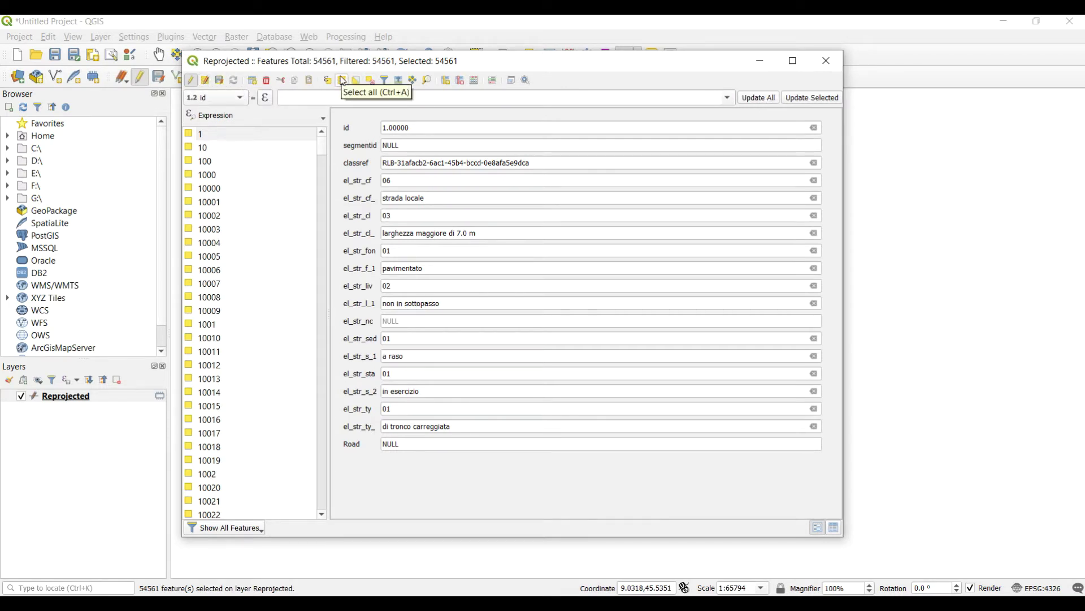
click(205, 80)
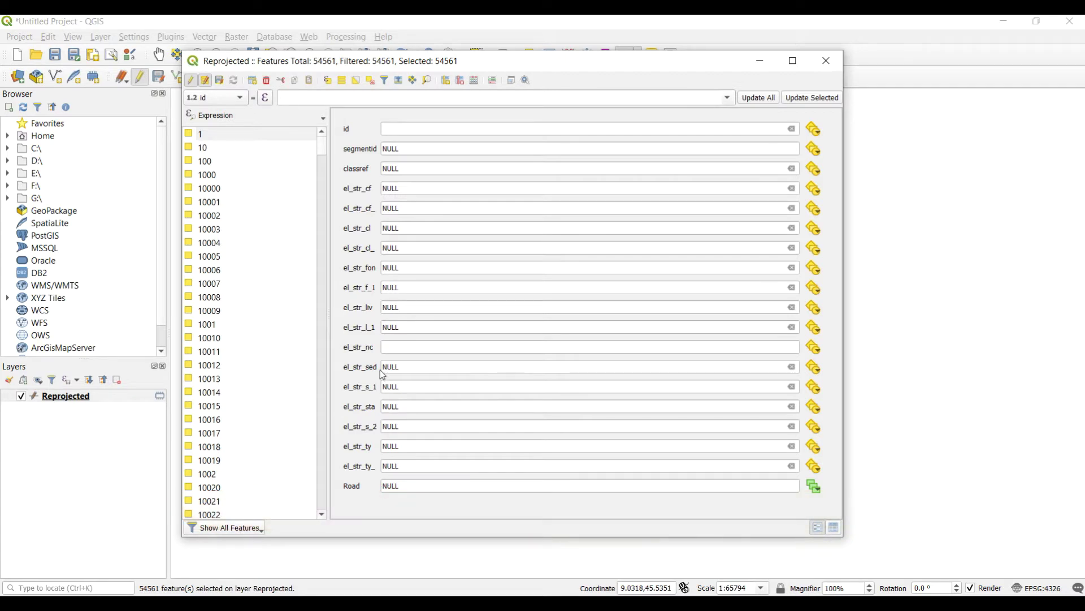
click(394, 490)
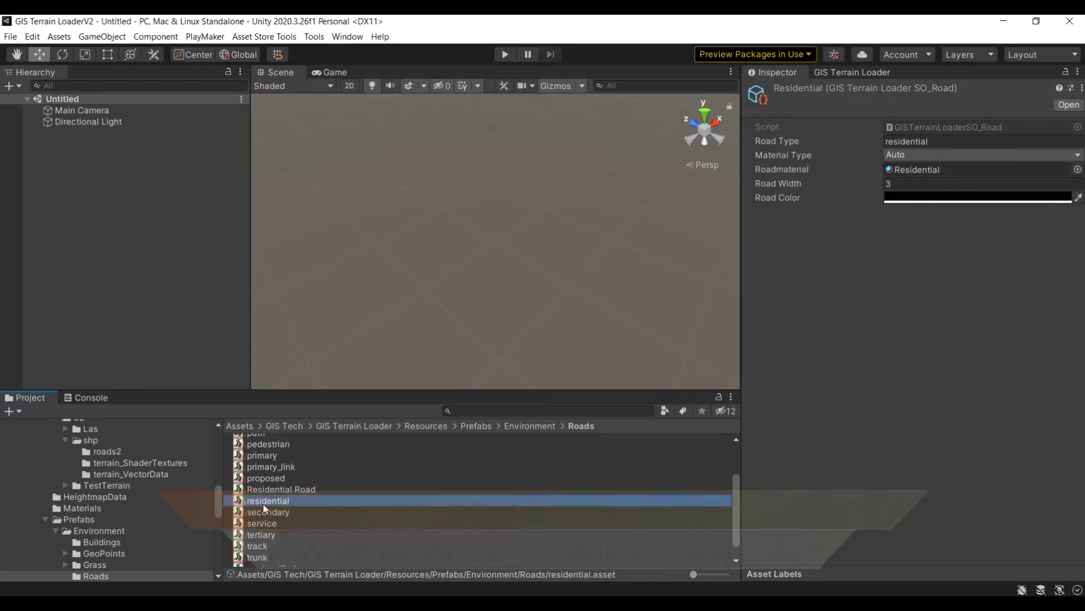
Step: Switch to Unity and copy the name of the residential road asset in the Roads prefab folder
click(271, 501)
key(ctrl+c)
right_click(279, 502)
click(299, 523)
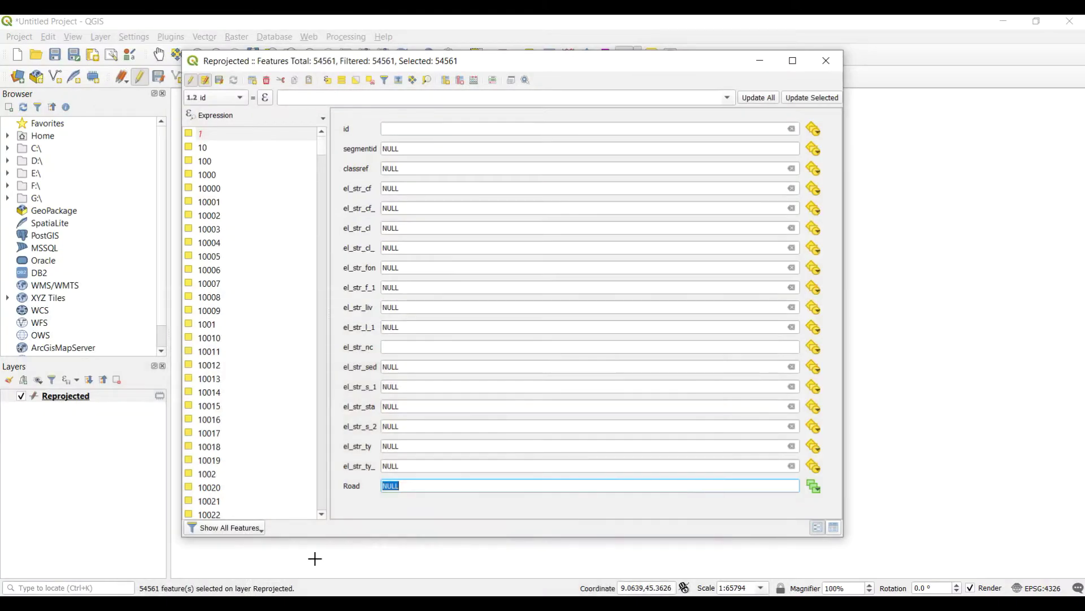
Step: Back in QGIS, set the Road field to residential for all selected features and apply the multi-edit changes
right_click(400, 486)
click(425, 557)
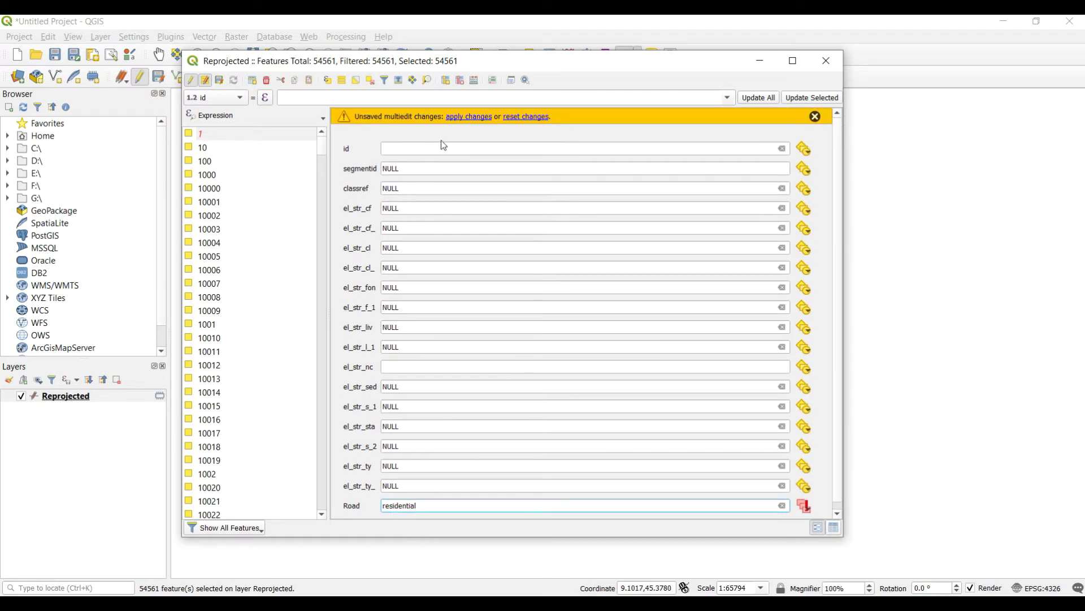
click(480, 118)
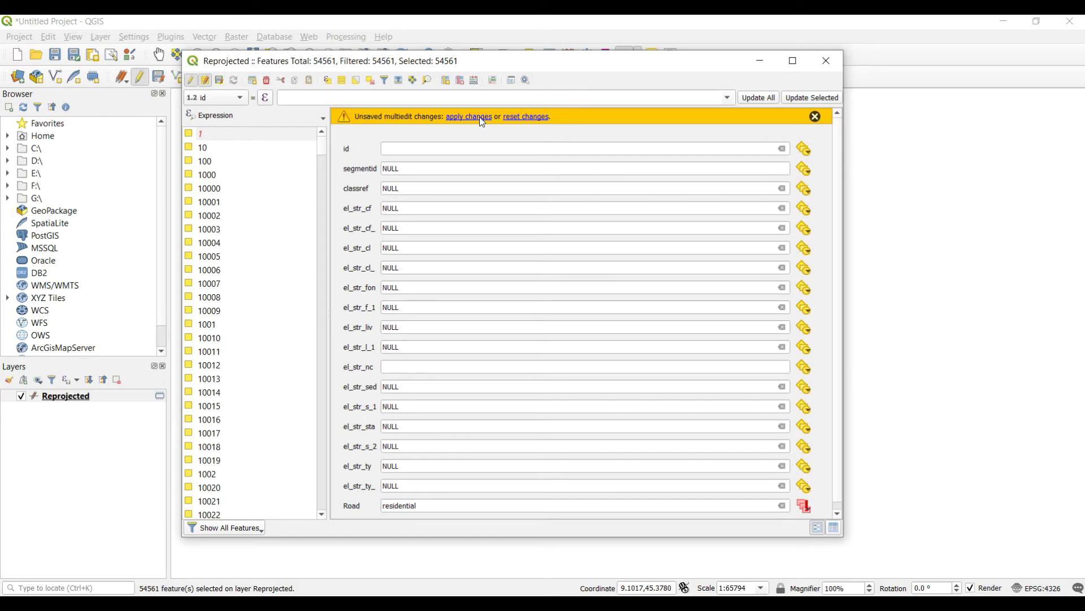
click(761, 99)
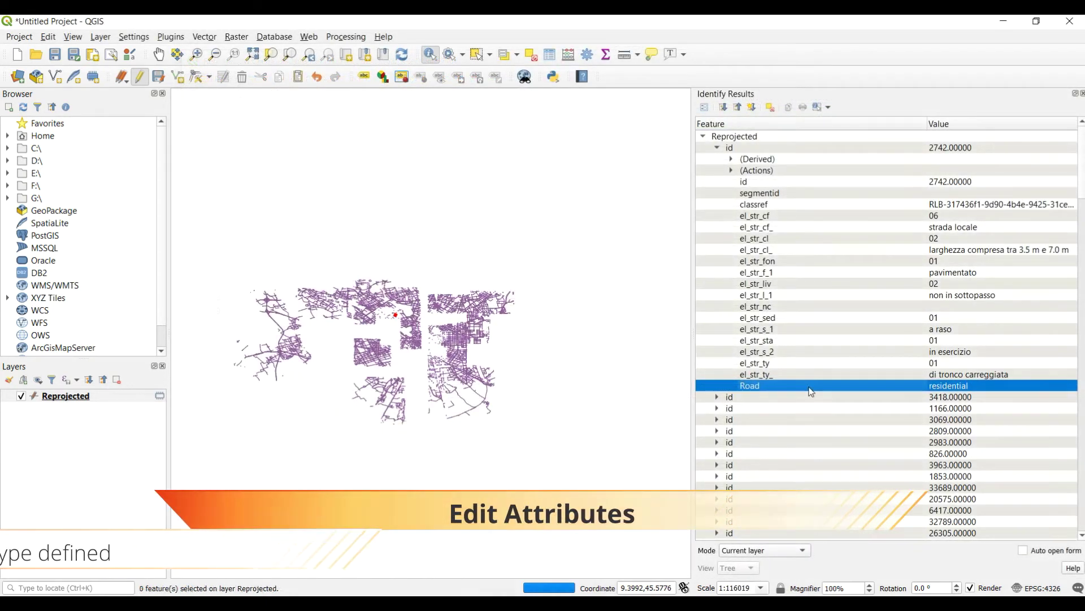
Step: Export the Reprojected layer as an ESRI Shapefile named MyShape in the shp/MyShape folder, with EPSG:4326 and all fields including Road
drag(693, 352, 851, 352)
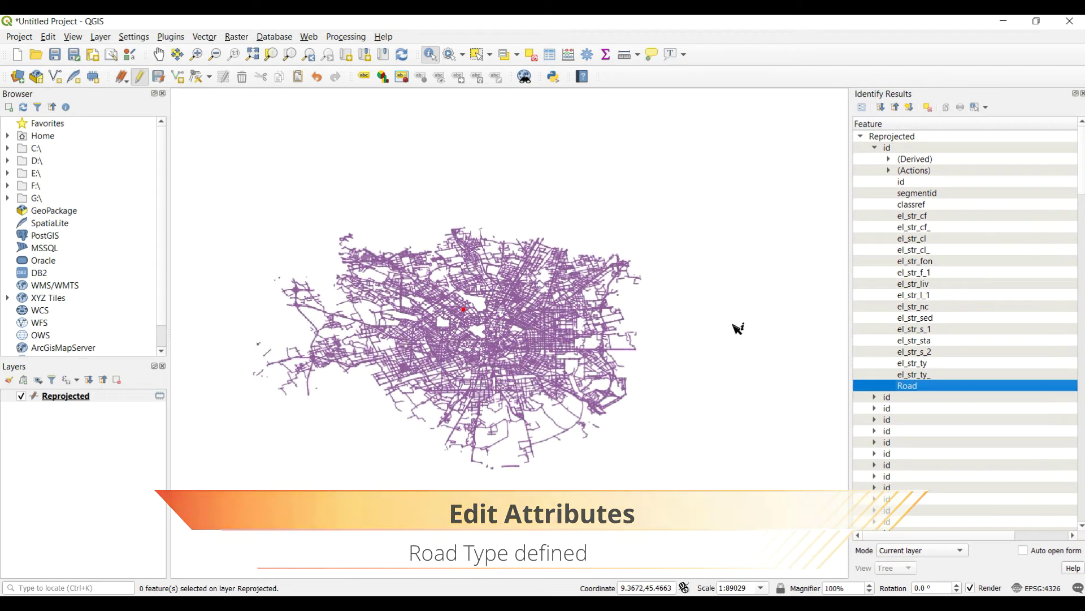
right_click(93, 397)
mouse_move(179, 360)
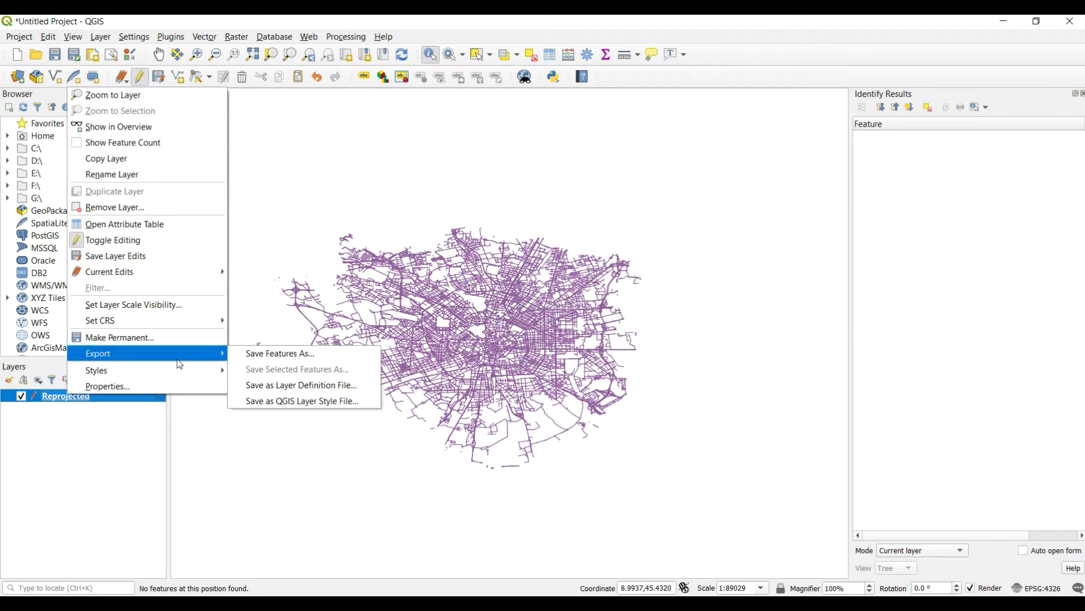
click(291, 355)
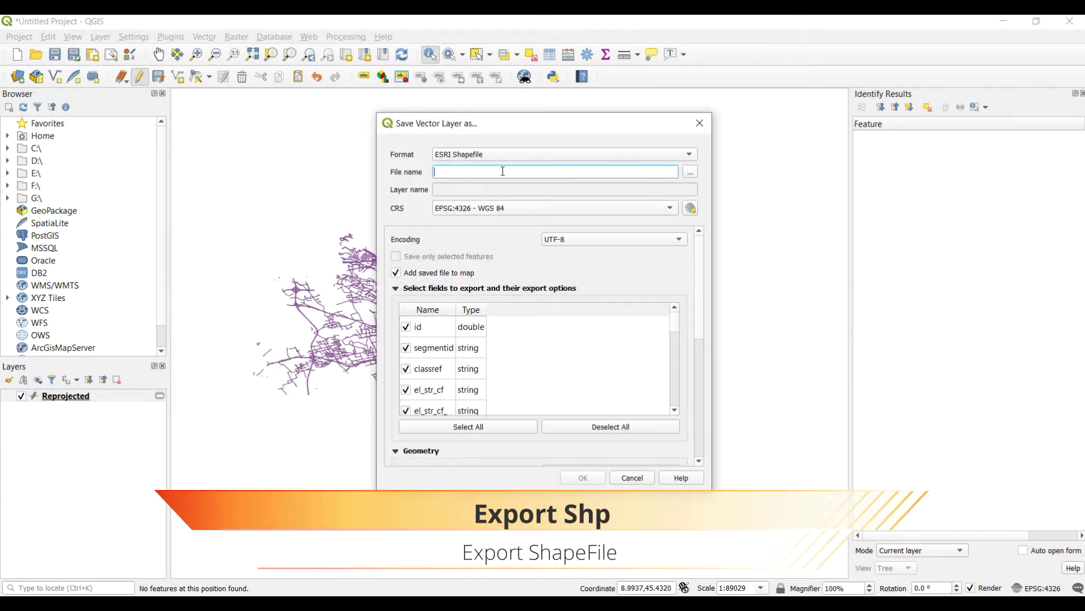
click(691, 172)
text(MyShape)
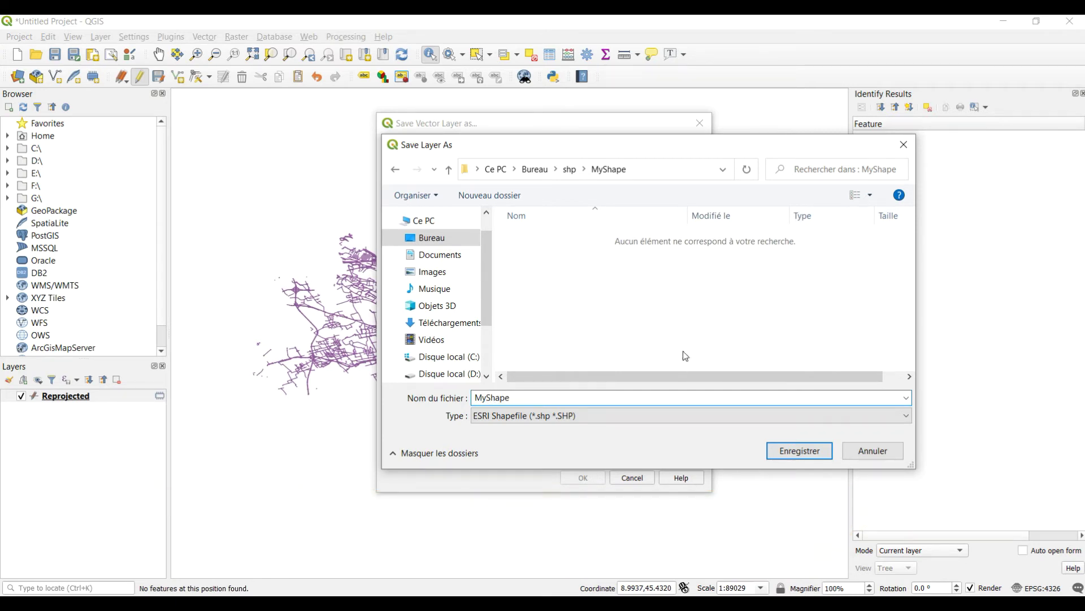
click(805, 454)
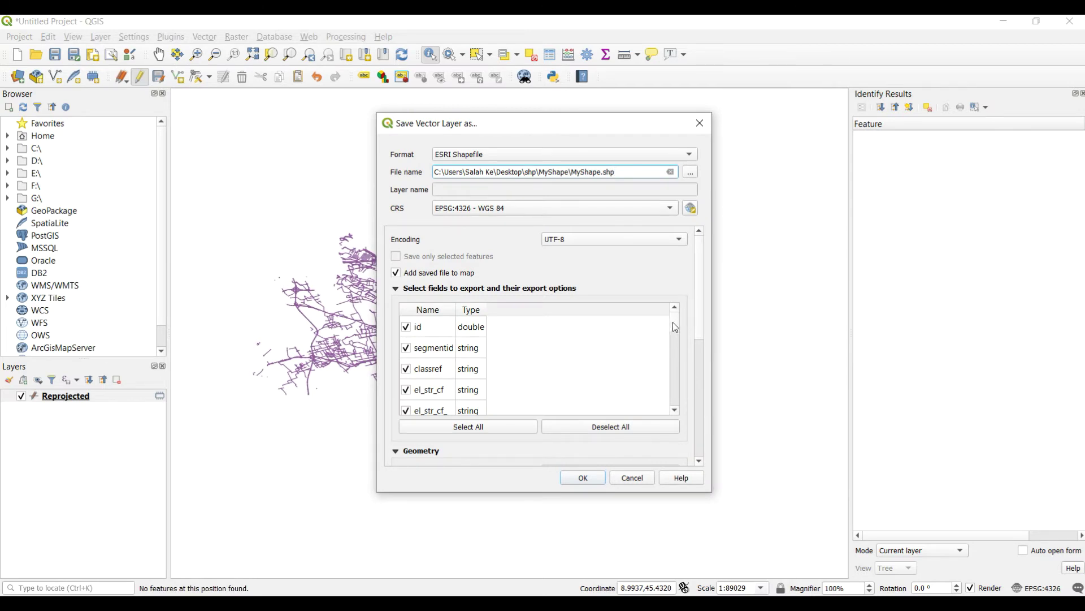
scroll(543, 355, down, 6)
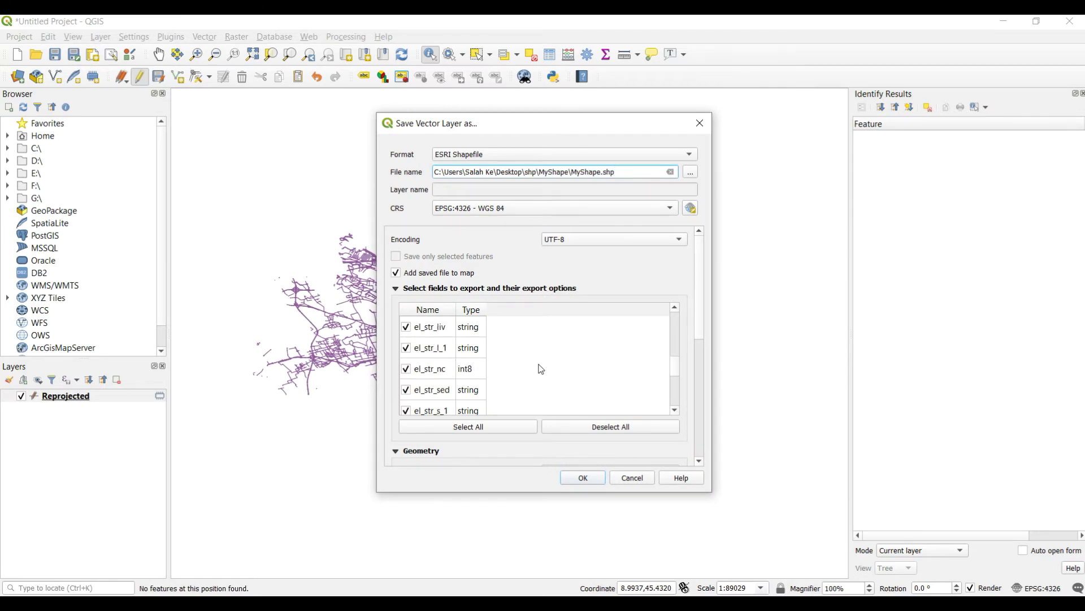
scroll(540, 367, up, 2)
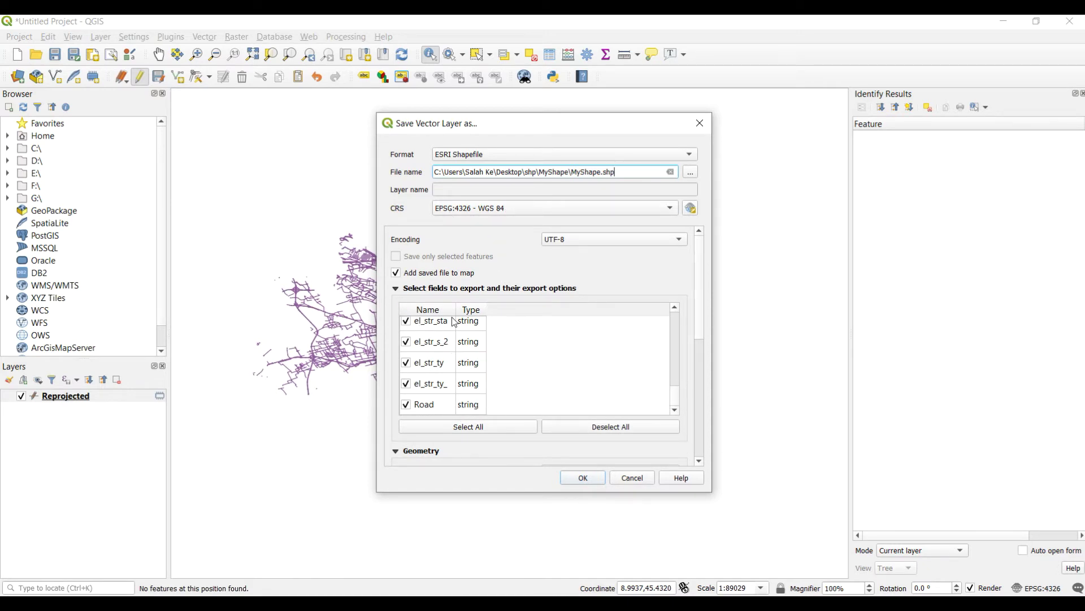
click(583, 478)
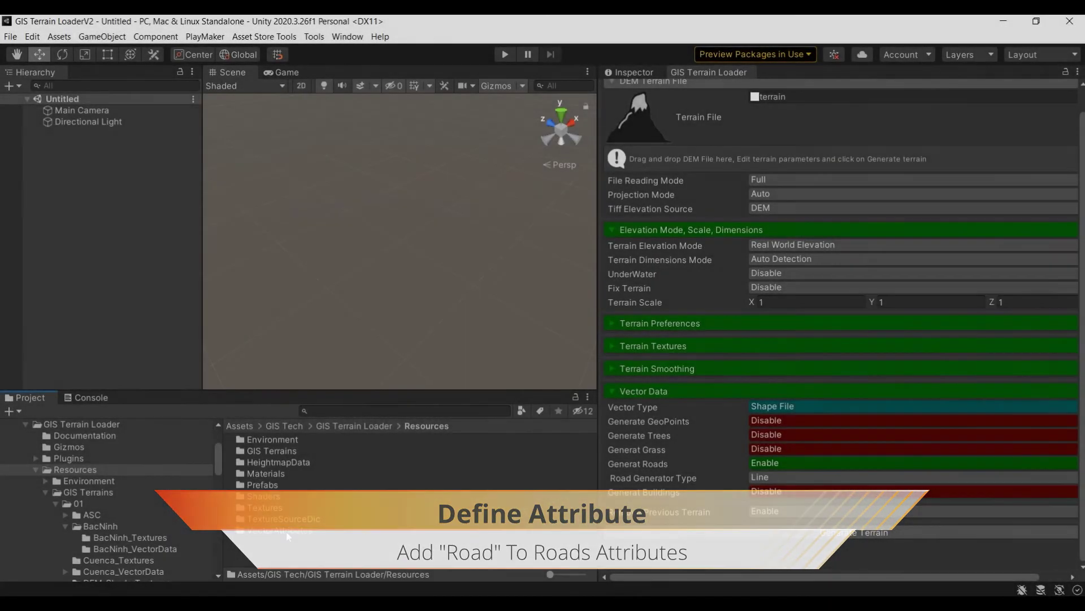
Step: Switch to Unity and add a Road element to the attributes list of the Attribute_Roads asset in the VectorAttributes folder
double_click(286, 530)
click(299, 474)
click(649, 71)
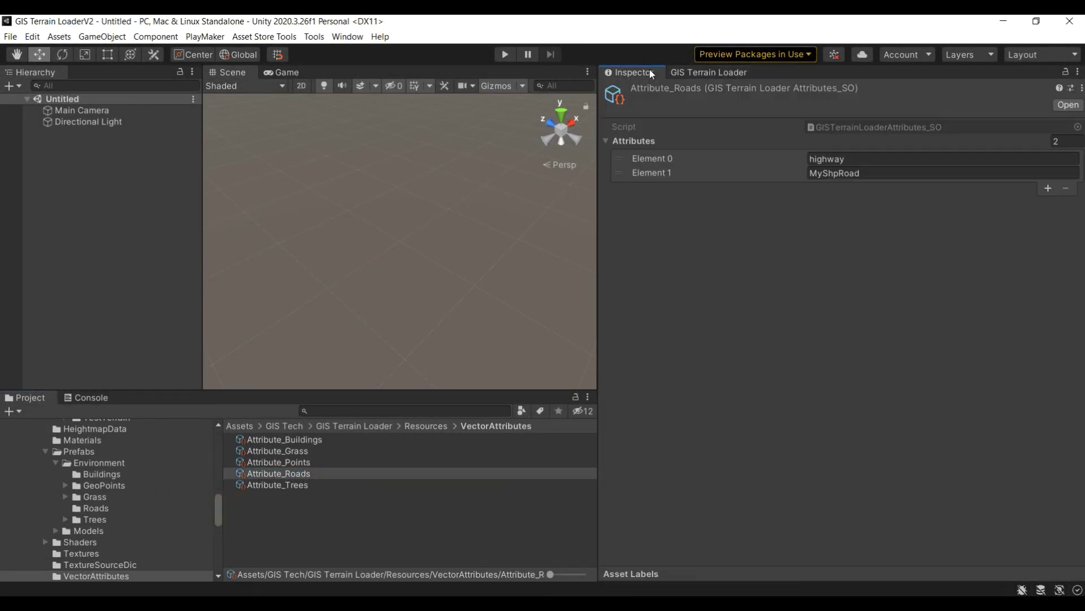
click(1049, 188)
click(871, 188)
text(r)
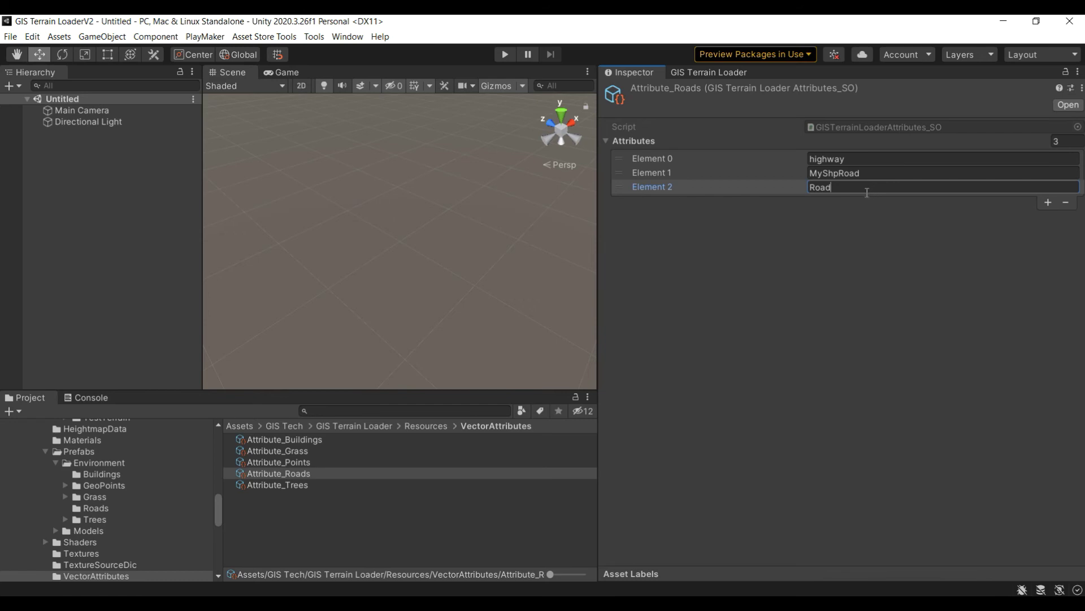
click(683, 188)
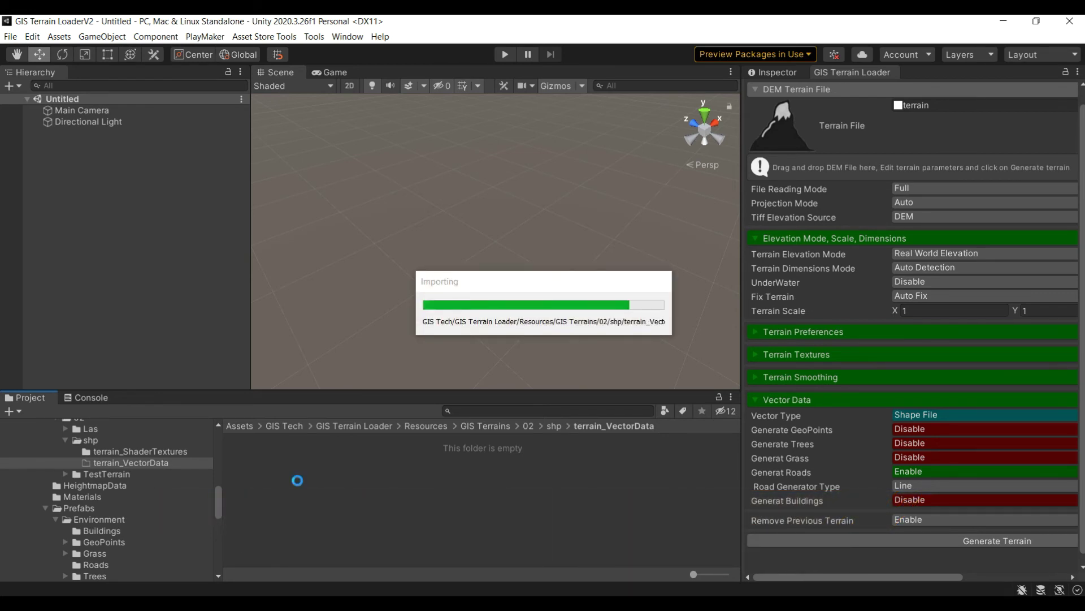
Step: Check the MyShape folder in terrain_VectorData and generate the terrain from the terrain DEM file with Shape File roads enabled
double_click(271, 441)
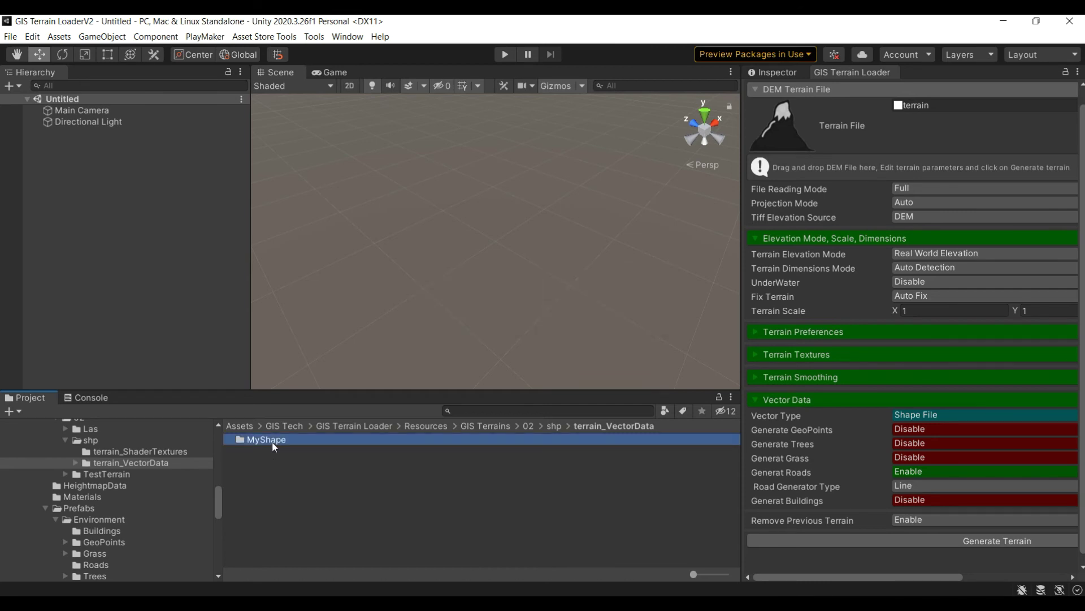
click(939, 106)
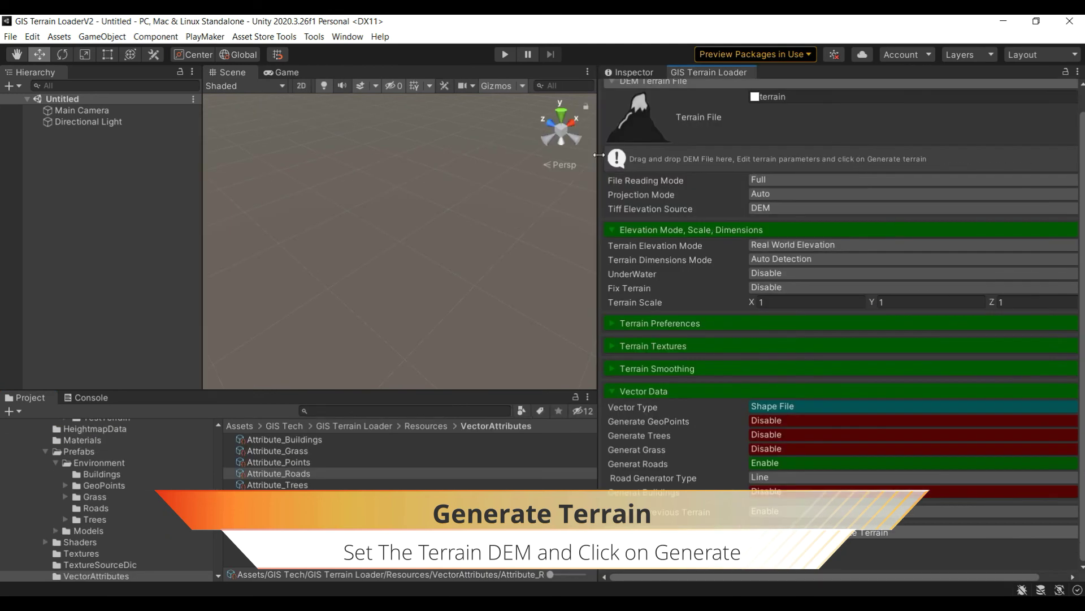
click(934, 530)
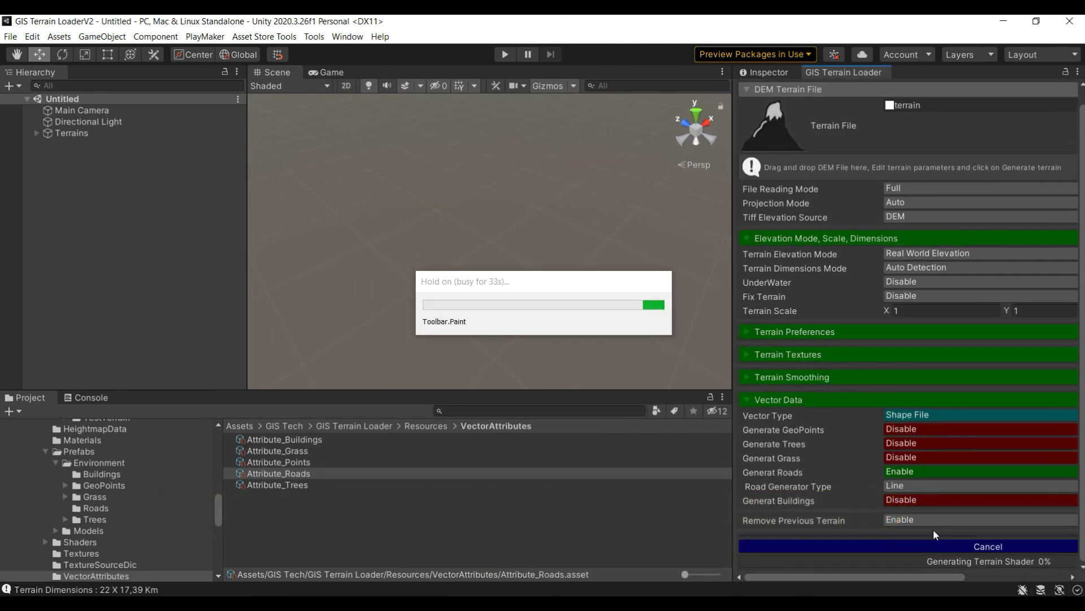
Step: Frame the generated Terrains object, examine its roads up close, and expand Terrains and highways to list the road objects
double_click(66, 133)
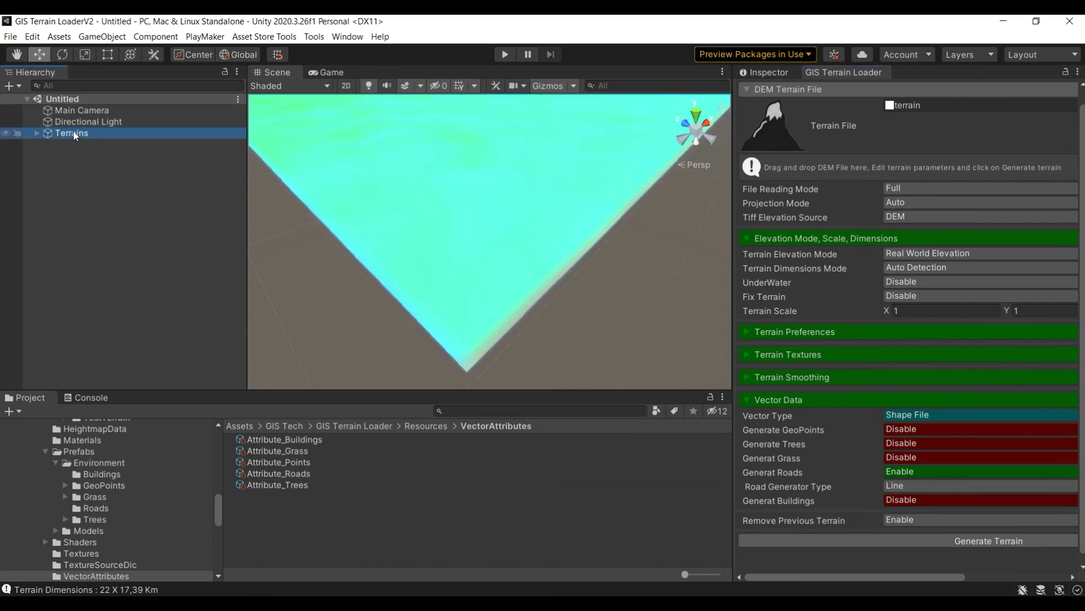
click(623, 305)
scroll(623, 305, up, 5)
scroll(622, 299, up, 10)
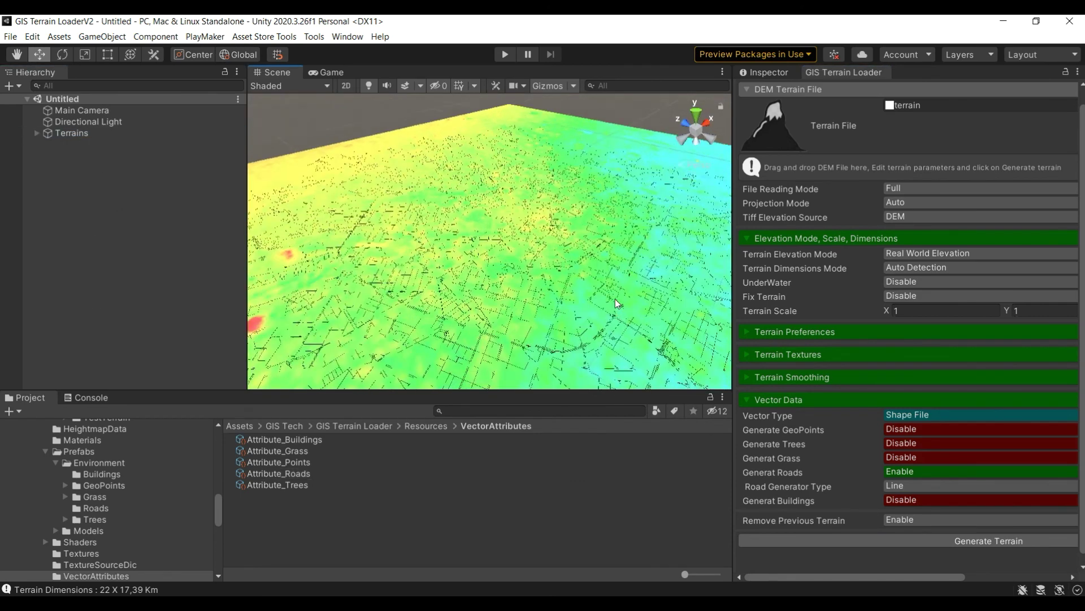
drag(351, 277, 365, 349)
click(37, 133)
click(46, 156)
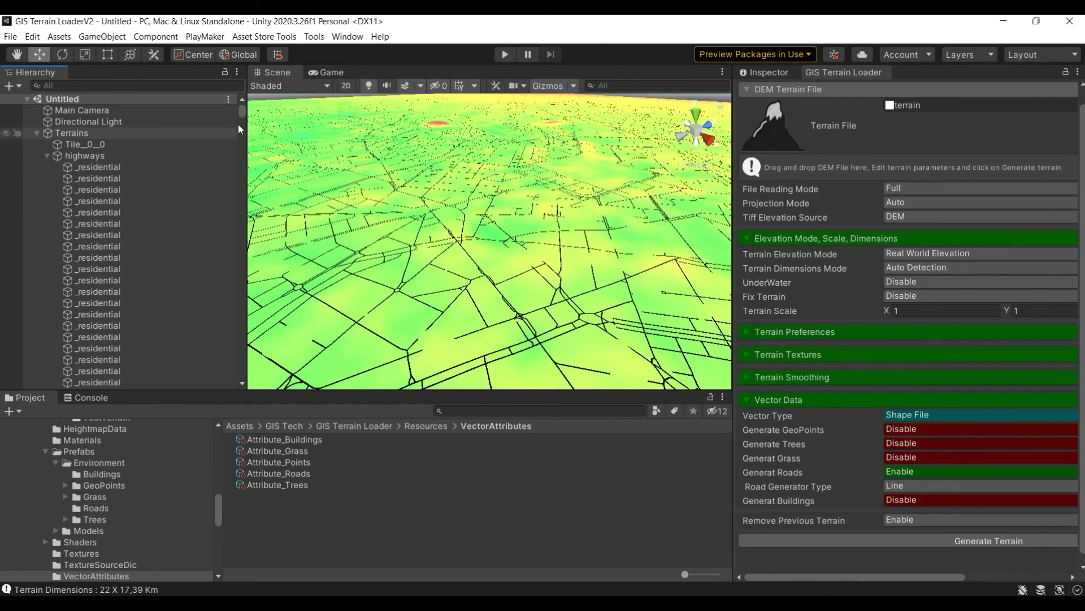